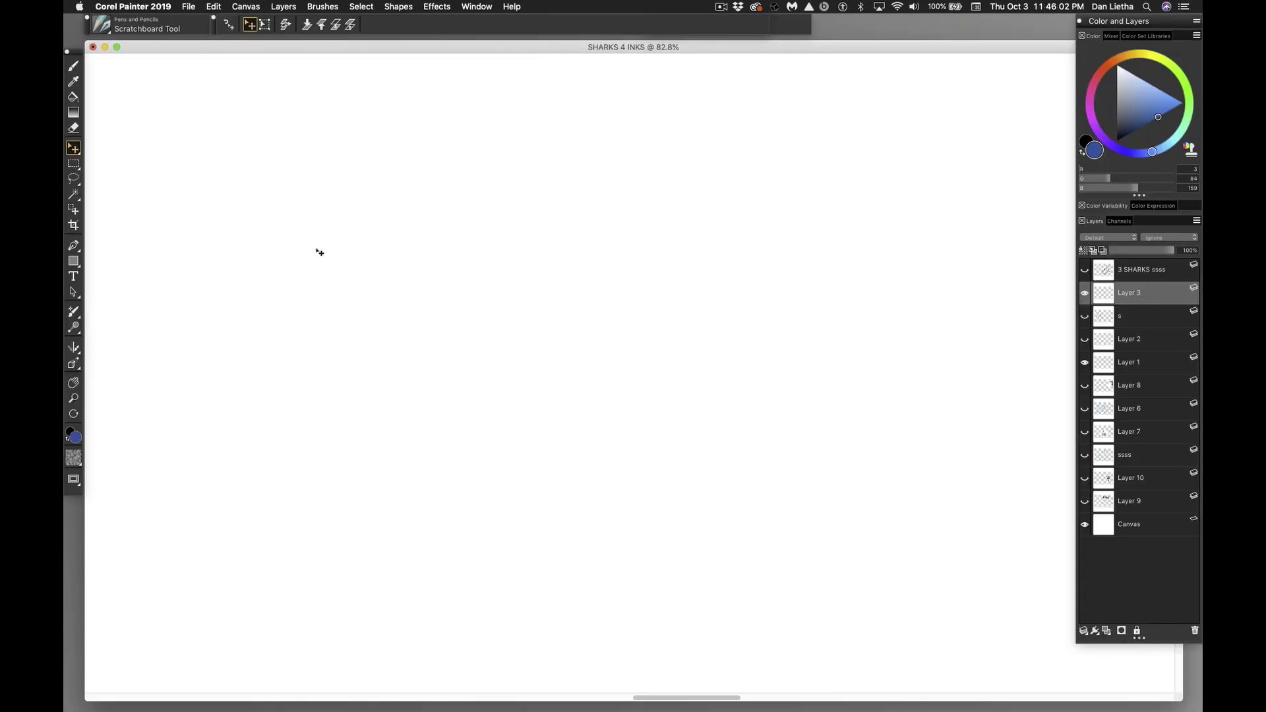
With the brush, ink the round head outline in three strokes, then the curved snout line inside.
click(73, 67)
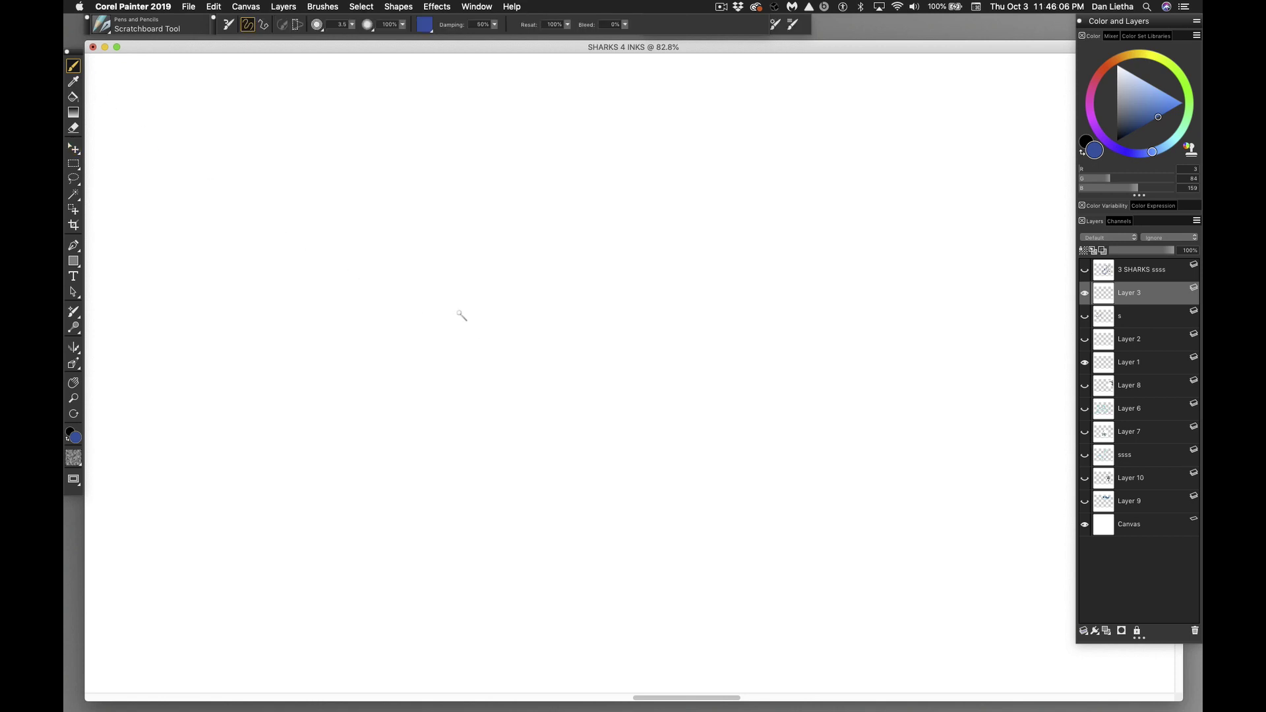
mouse_move(464, 312)
mouse_down()
mouse_move(429, 262)
mouse_move(364, 224)
mouse_move(269, 226)
mouse_move(195, 272)
mouse_move(157, 360)
mouse_up()
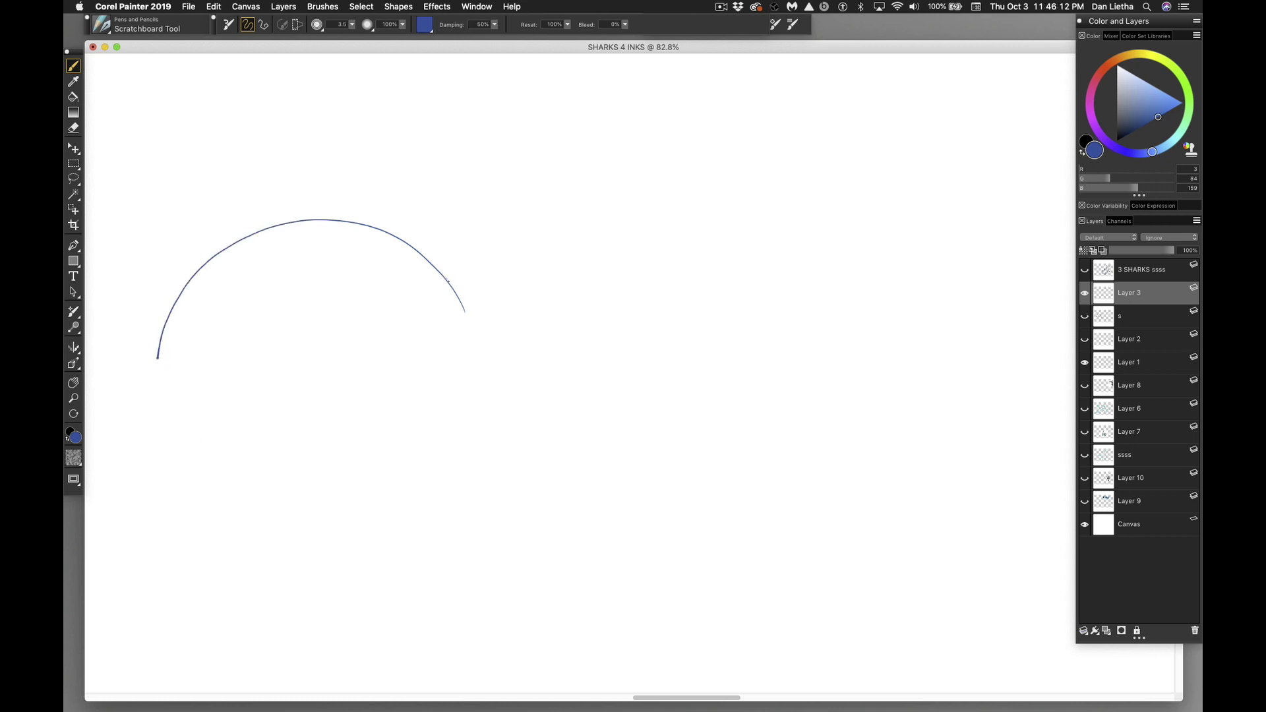
mouse_move(464, 314)
mouse_down()
mouse_move(467, 341)
mouse_move(452, 294)
mouse_move(413, 248)
mouse_move(323, 221)
mouse_move(215, 260)
mouse_move(180, 295)
mouse_move(157, 362)
mouse_up()
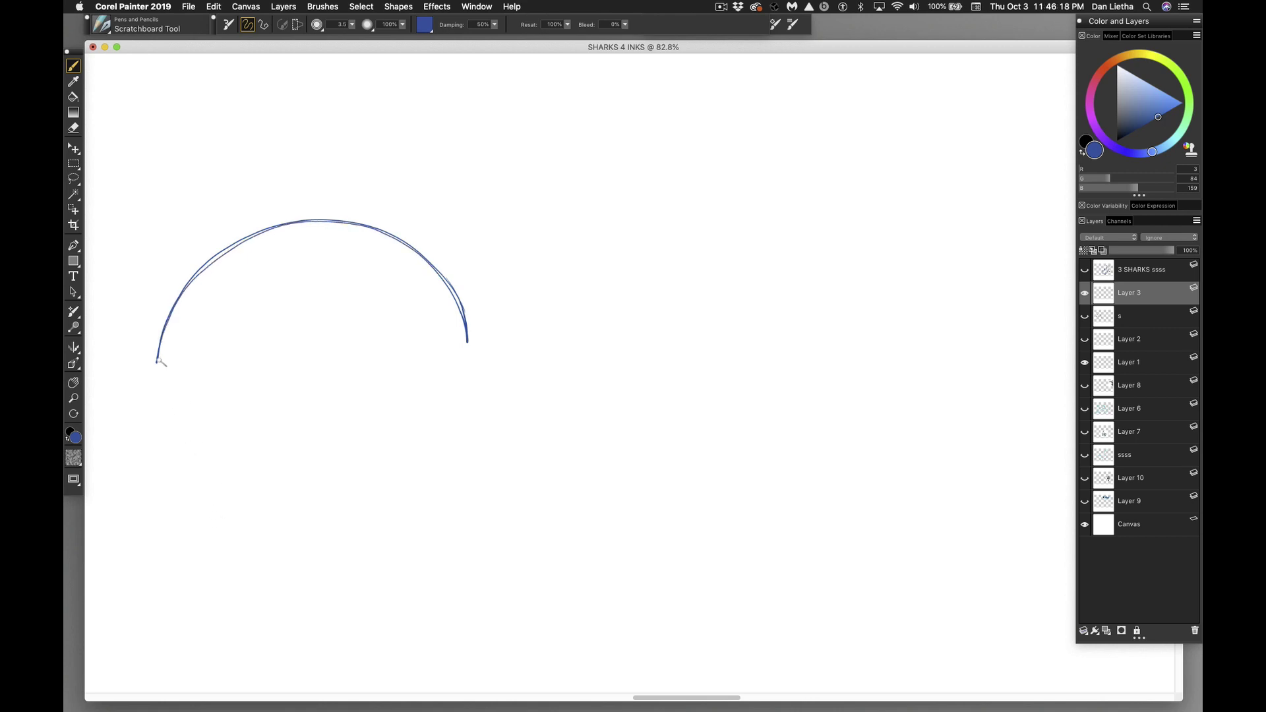
mouse_move(156, 401)
mouse_down()
mouse_move(176, 459)
mouse_move(204, 483)
mouse_move(247, 502)
mouse_move(343, 507)
mouse_move(429, 467)
mouse_move(467, 354)
mouse_up()
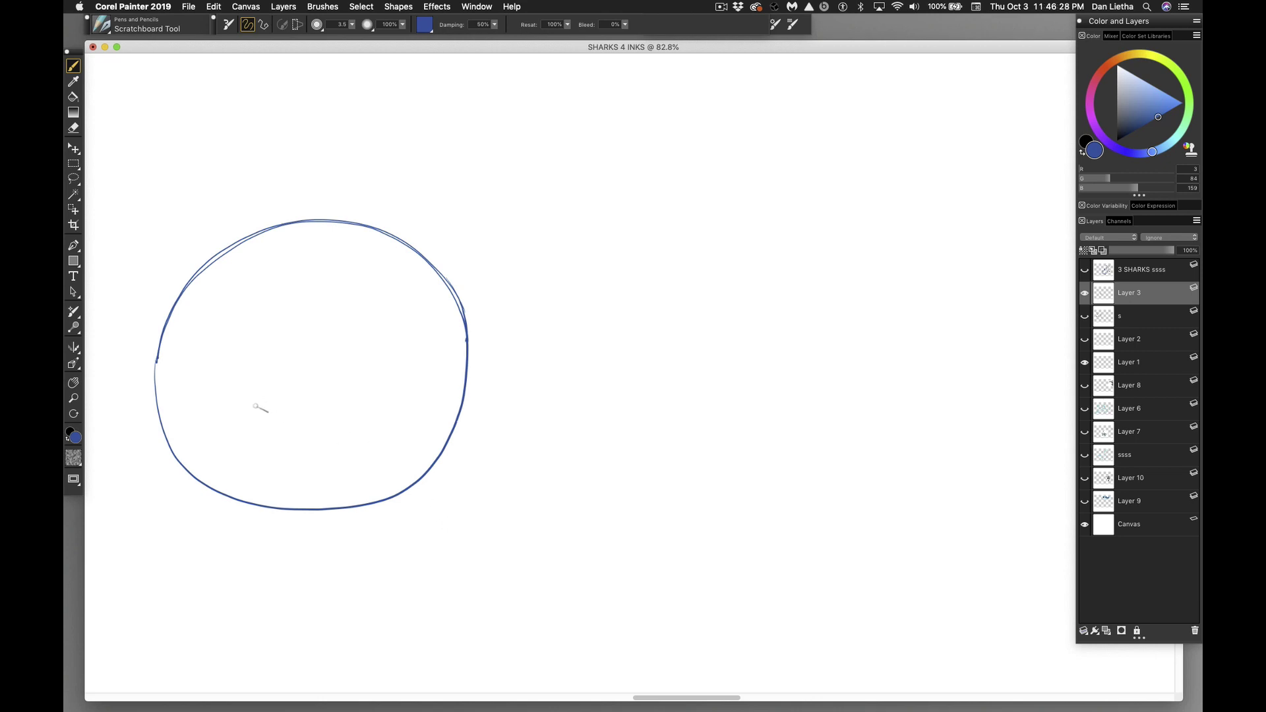
mouse_move(249, 403)
mouse_down()
mouse_move(292, 374)
mouse_move(336, 370)
mouse_move(367, 387)
mouse_up()
Draw the small oval eye, a long smile hooked at both ends, and the lower lip curve beneath.
drag(245, 373, 235, 362)
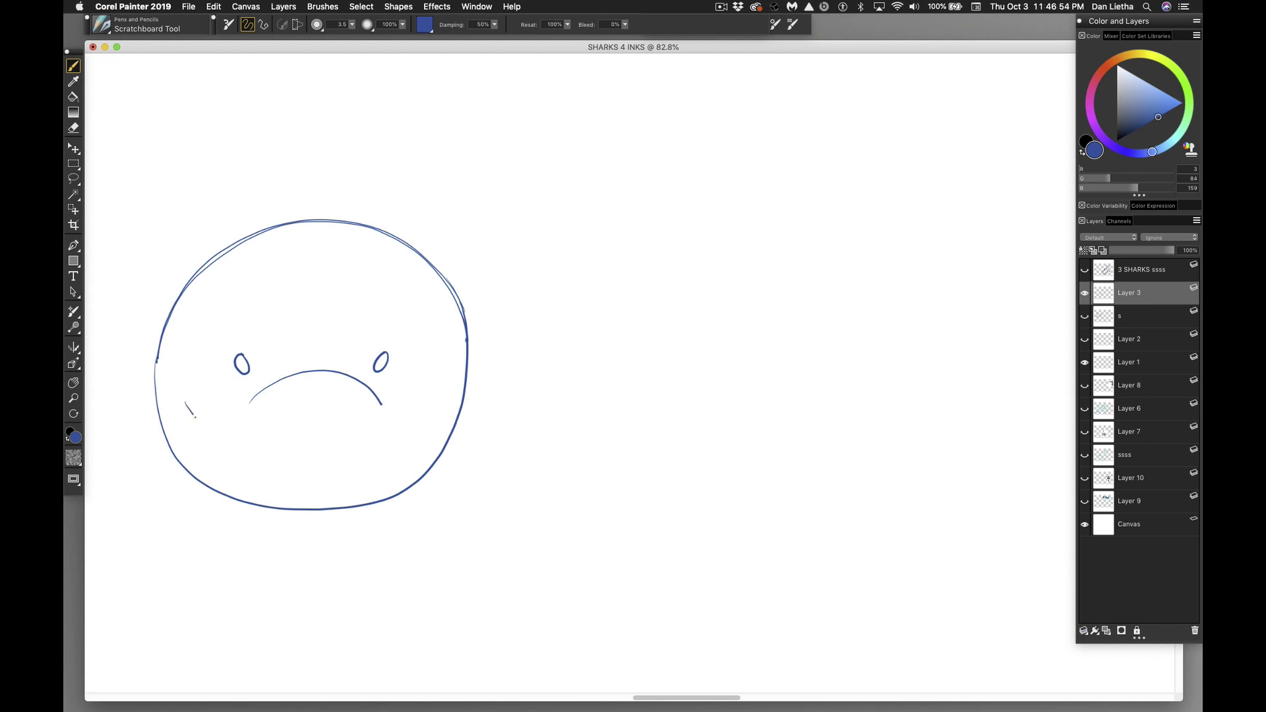
mouse_move(193, 415)
mouse_down()
mouse_move(262, 450)
mouse_move(315, 455)
mouse_move(364, 446)
mouse_move(419, 402)
mouse_up()
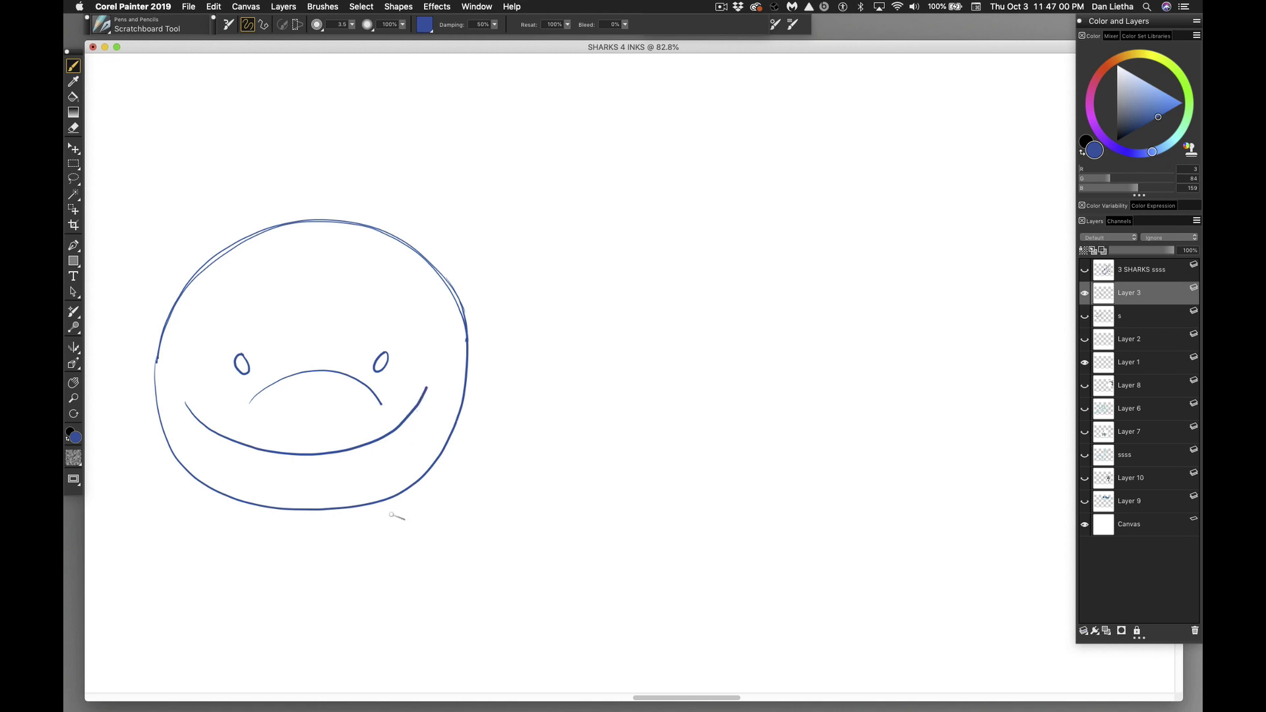
drag(192, 396, 180, 407)
drag(423, 385, 434, 402)
mouse_move(186, 438)
mouse_down()
mouse_move(244, 480)
mouse_move(320, 485)
mouse_move(376, 471)
mouse_move(430, 411)
mouse_up()
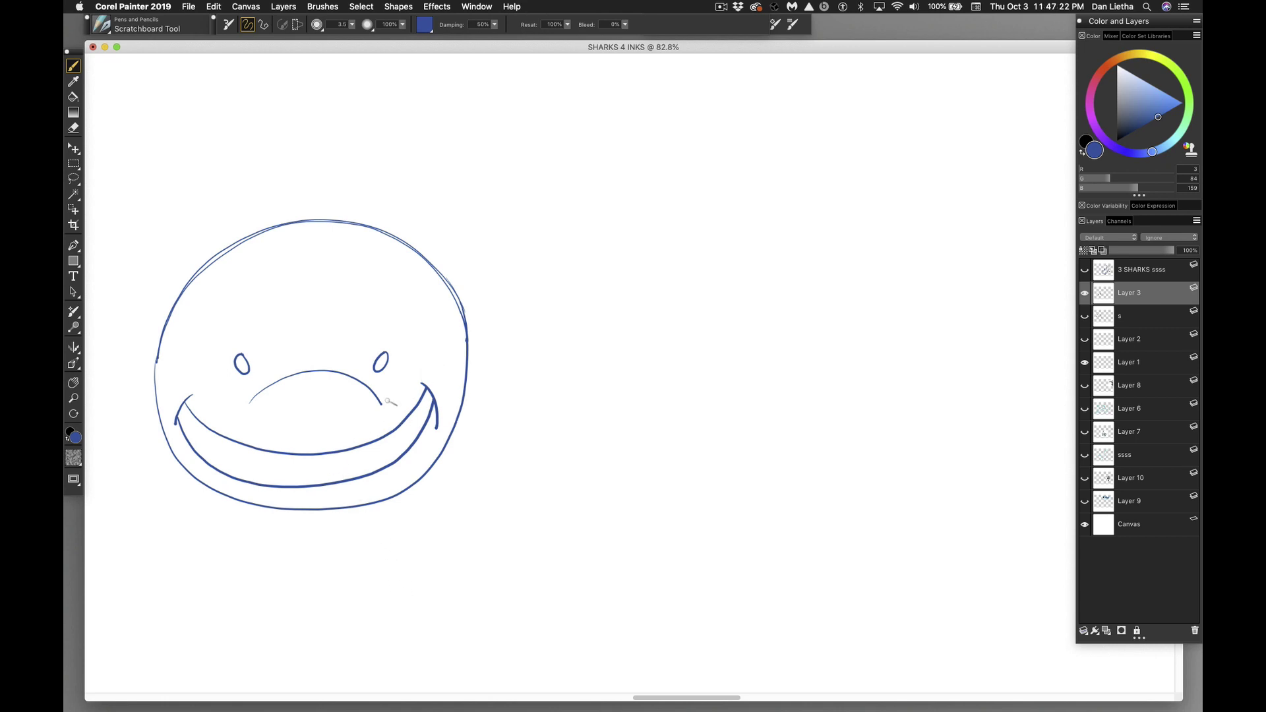
Ink the right and left belly markings, a short line by the snout, and the first tooth.
drag(388, 399, 460, 336)
drag(219, 402, 209, 378)
drag(255, 414, 330, 387)
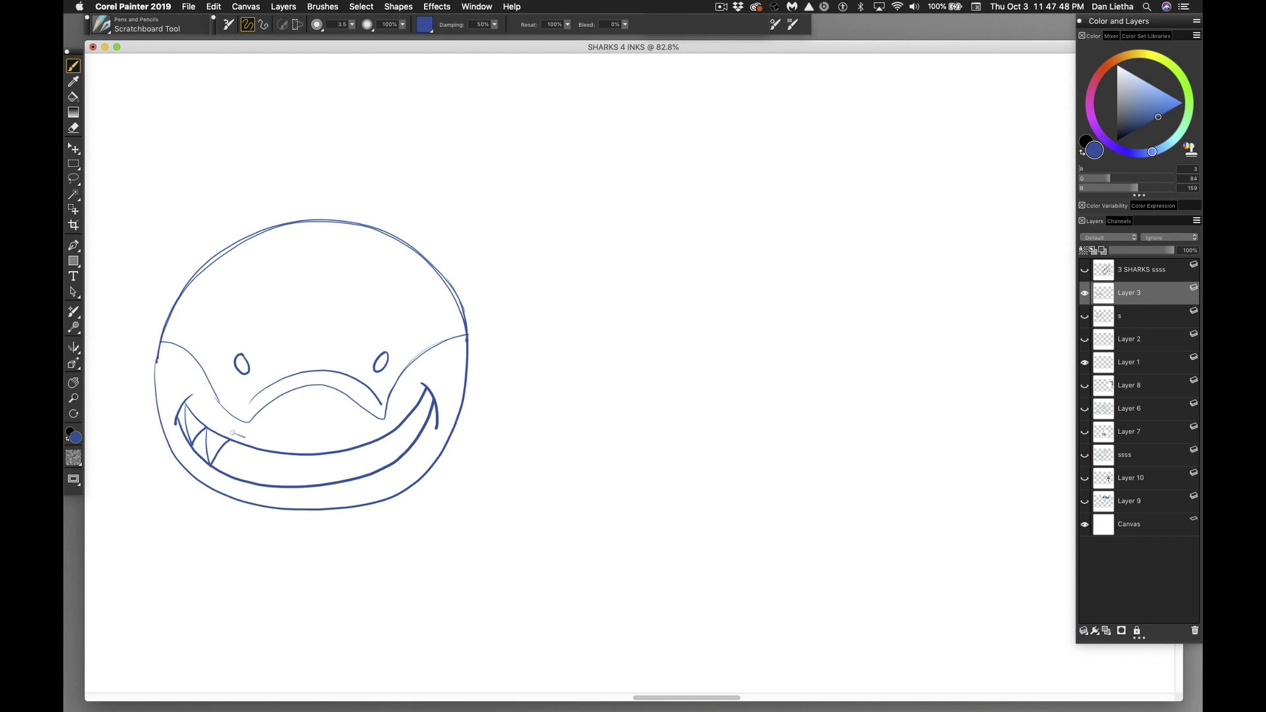
mouse_move(232, 442)
mouse_down()
mouse_move(234, 476)
mouse_move(256, 451)
mouse_move(265, 483)
mouse_move(283, 455)
mouse_move(300, 488)
mouse_move(314, 456)
mouse_move(327, 482)
mouse_move(346, 452)
mouse_move(357, 478)
mouse_move(368, 447)
mouse_move(382, 467)
mouse_move(392, 437)
mouse_move(405, 449)
mouse_move(422, 400)
mouse_up()
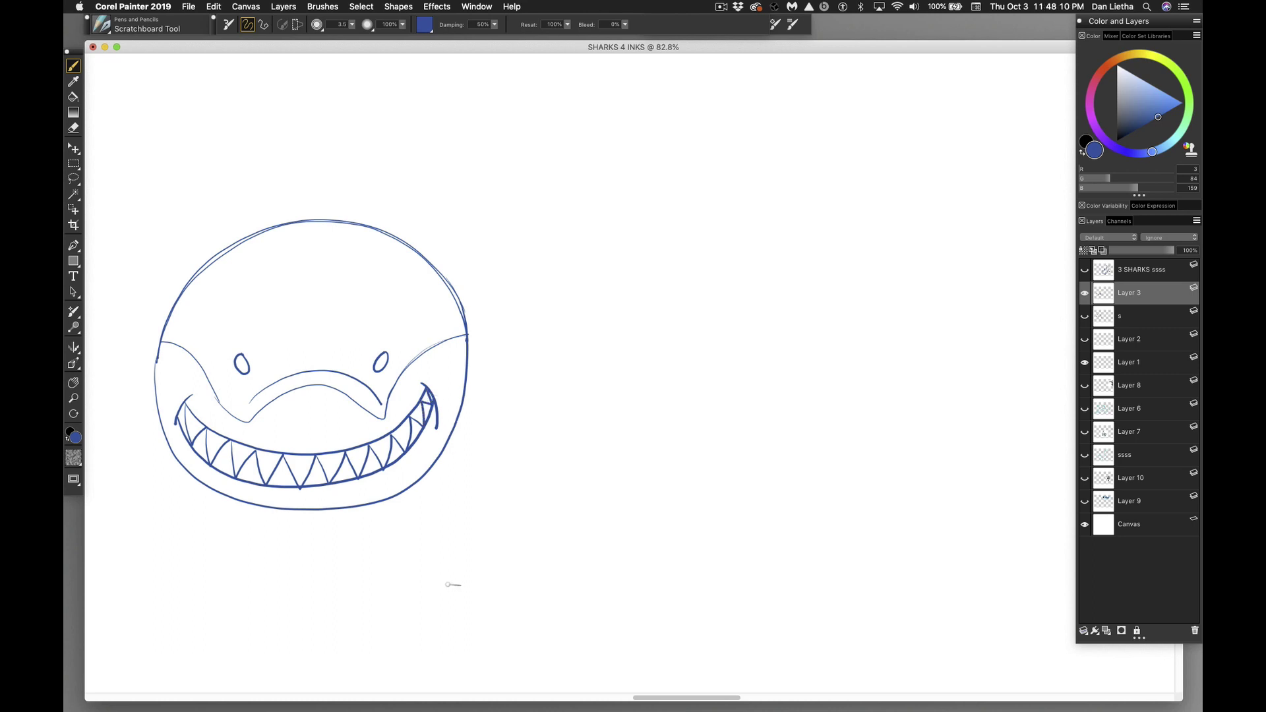
Draw the left eyebrow, the left and right side fins, and the tall dorsal fin atop the head.
drag(226, 343, 249, 321)
mouse_move(148, 430)
mouse_down()
mouse_move(139, 536)
mouse_move(181, 480)
mouse_up()
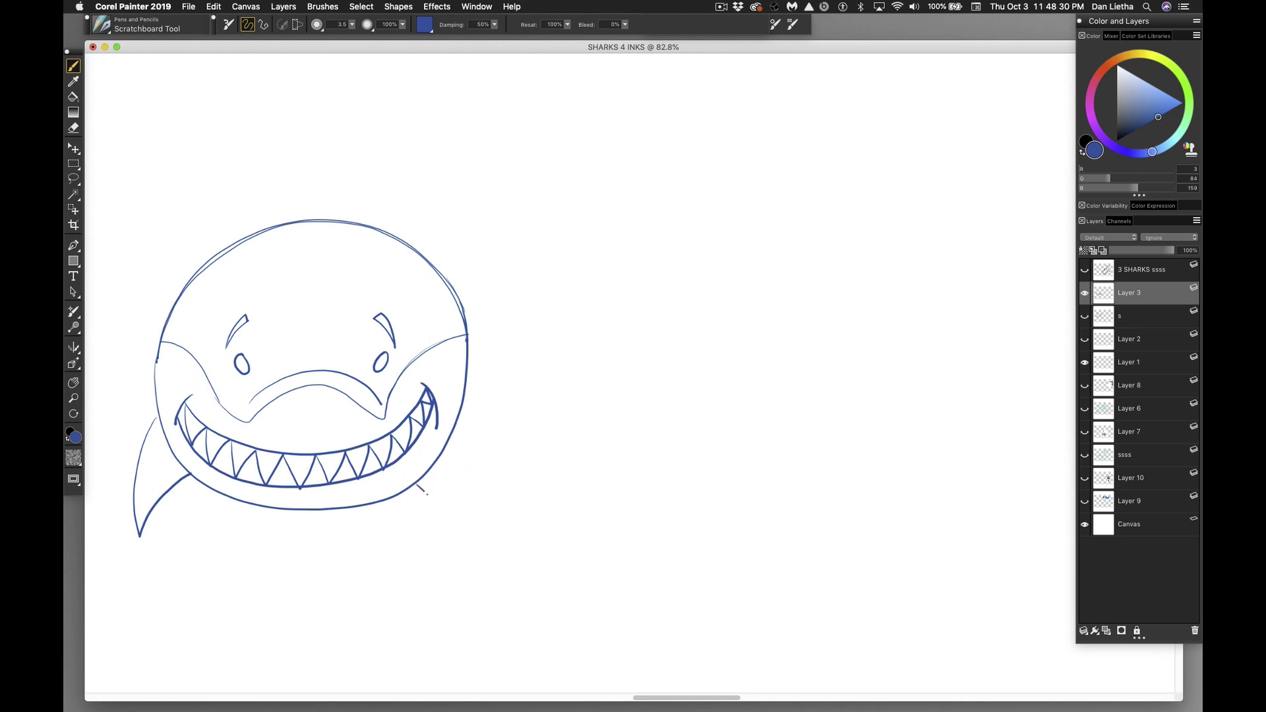
mouse_move(418, 486)
mouse_down()
mouse_move(460, 548)
mouse_move(471, 460)
mouse_move(451, 438)
mouse_up()
mouse_move(347, 222)
mouse_down()
mouse_move(331, 132)
mouse_move(296, 87)
mouse_move(286, 207)
mouse_up()
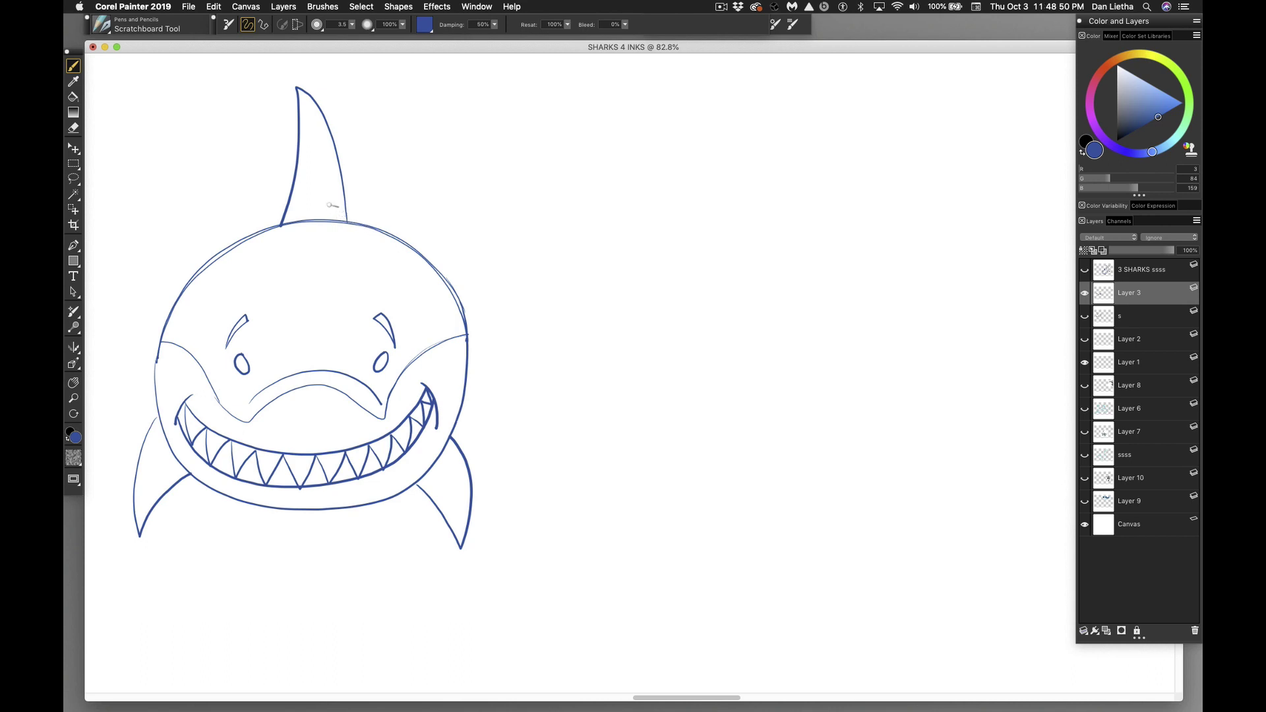
Draw the tail fin's three strokes, then retrace the left cheek and upper-left head outline thicker.
mouse_move(277, 170)
mouse_down()
mouse_move(184, 137)
mouse_move(217, 251)
mouse_up()
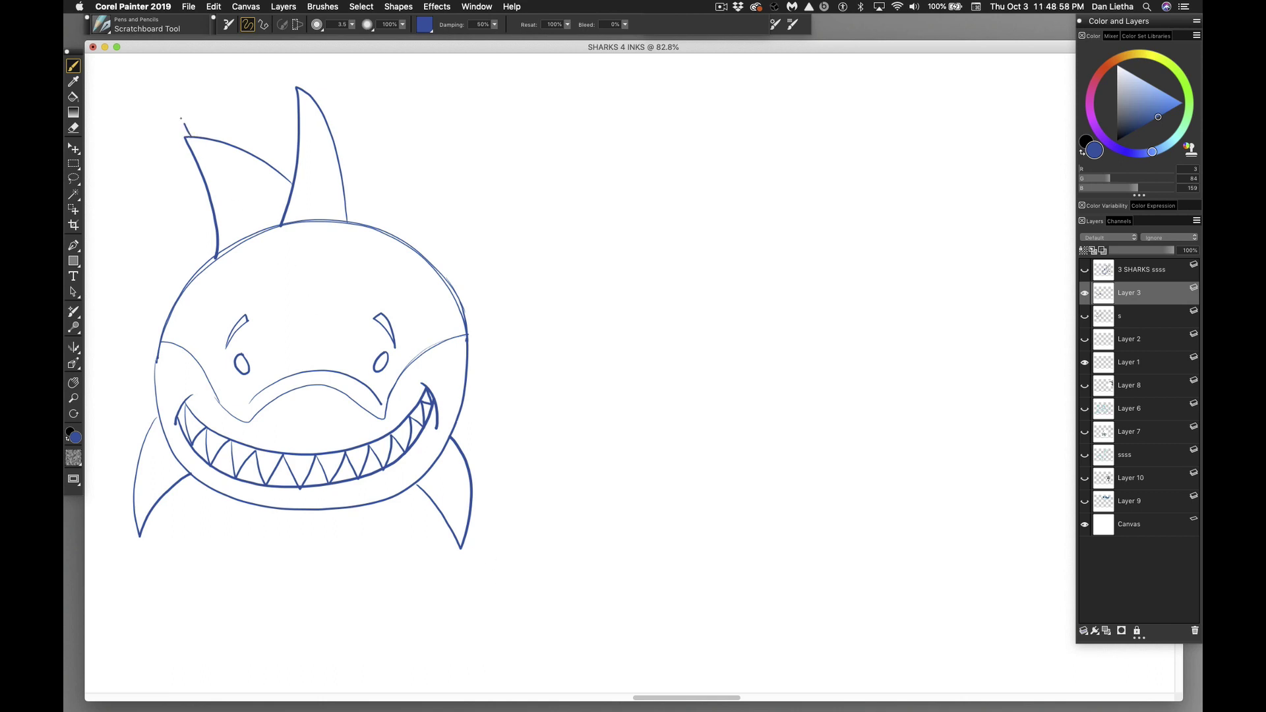
drag(182, 119, 146, 89)
mouse_move(187, 143)
mouse_down()
mouse_move(165, 203)
mouse_move(165, 165)
mouse_move(186, 140)
mouse_move(129, 99)
mouse_up()
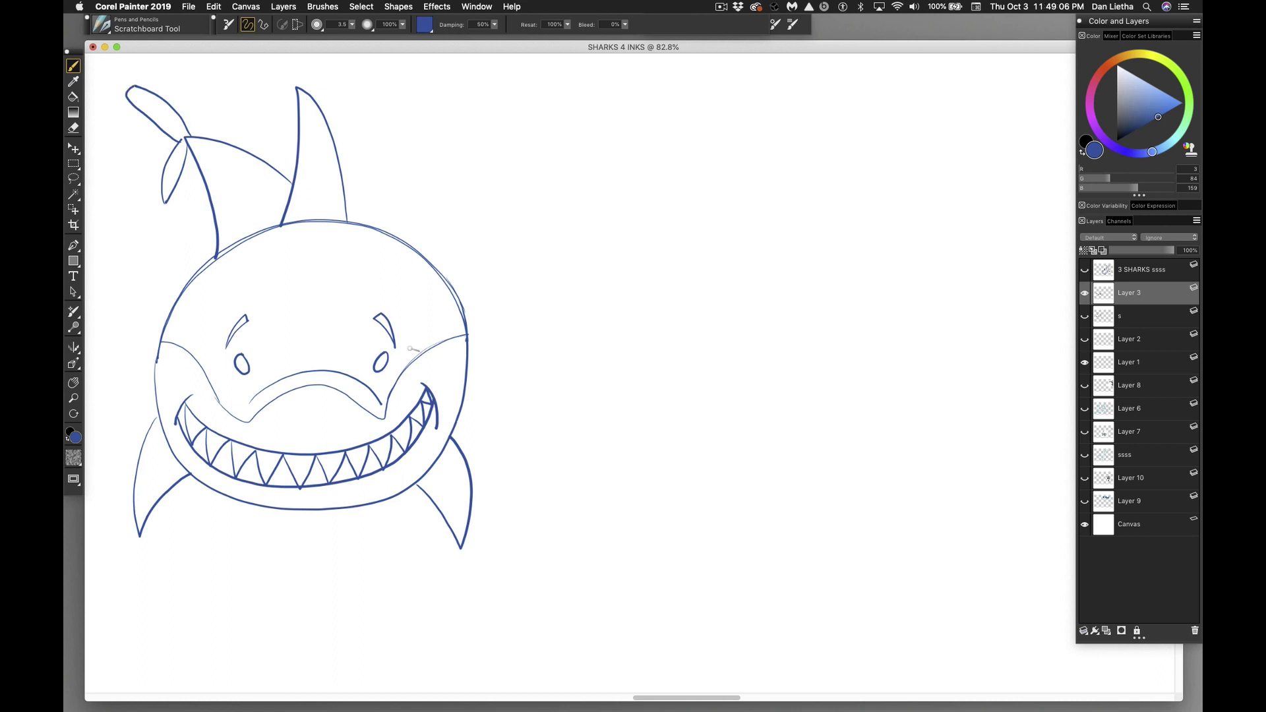
drag(159, 423, 158, 334)
drag(197, 273, 223, 255)
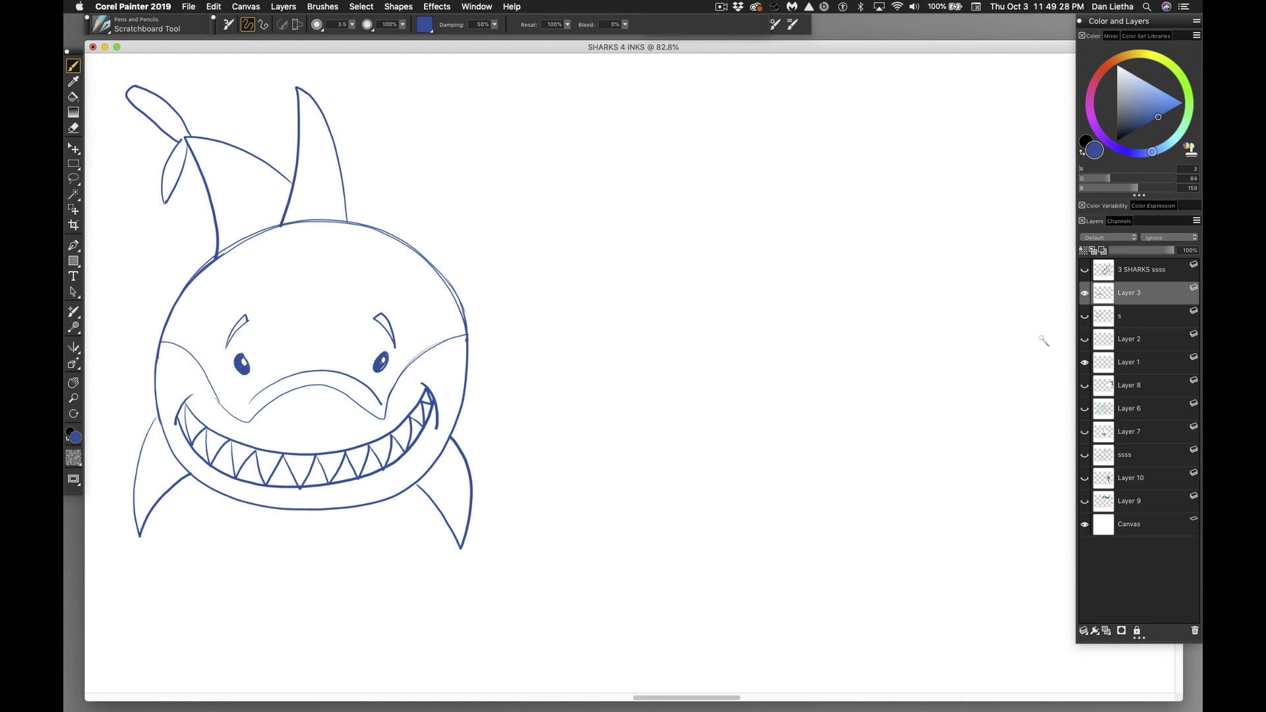
Make the '3 SHARKS ssss' layer visible in the Layers panel.
click(1085, 270)
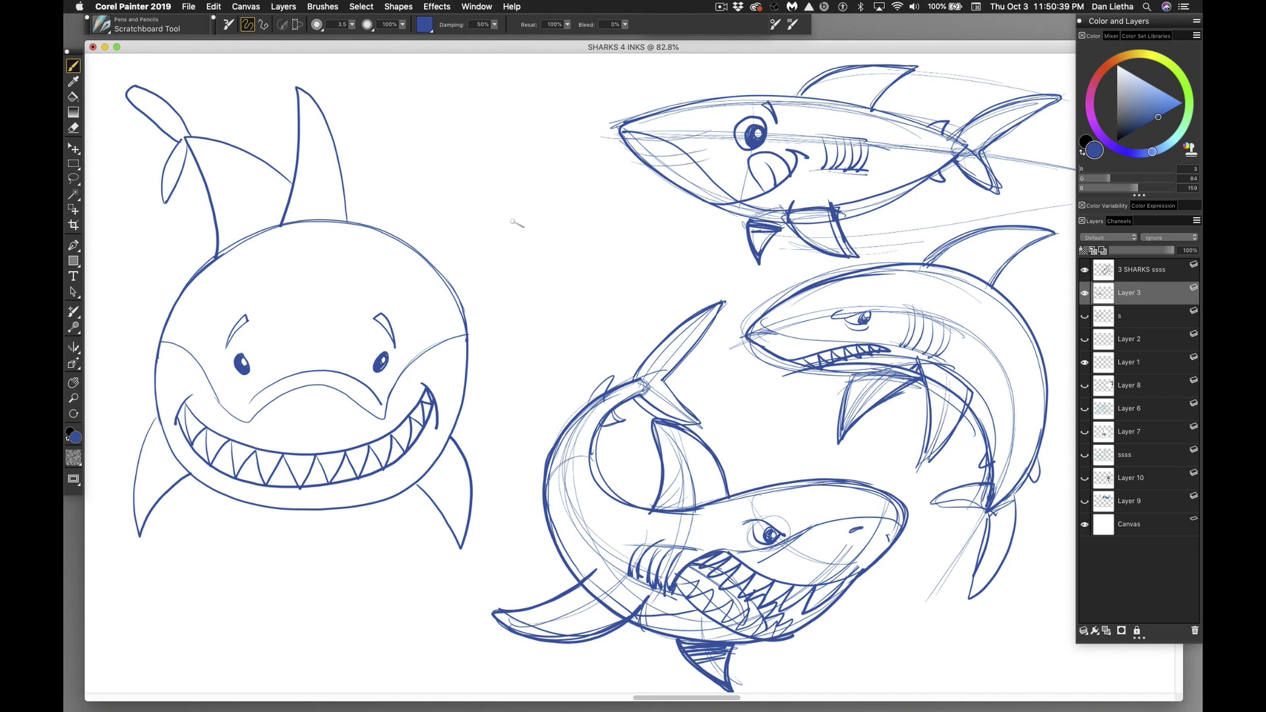
Hand-letter 'INKTOBER' with '#4' beneath it on the canvas.
mouse_move(506, 211)
mouse_down()
mouse_move(508, 243)
mouse_move(532, 210)
mouse_move(537, 244)
mouse_move(562, 239)
mouse_move(581, 203)
mouse_move(572, 221)
mouse_move(587, 243)
mouse_move(609, 242)
mouse_move(626, 210)
mouse_move(623, 223)
mouse_up()
drag(609, 240, 630, 245)
mouse_move(628, 210)
mouse_down()
mouse_move(653, 213)
mouse_move(661, 244)
mouse_up()
mouse_move(530, 255)
mouse_down()
mouse_move(526, 277)
mouse_move(544, 261)
mouse_up()
mouse_move(520, 273)
mouse_down()
mouse_move(567, 272)
mouse_move(508, 337)
mouse_up()
Write the artist's signature below '#4'.
mouse_move(493, 307)
mouse_down()
mouse_move(528, 320)
mouse_move(508, 337)
mouse_move(546, 323)
mouse_up()
mouse_move(553, 335)
mouse_down()
mouse_move(567, 302)
mouse_move(583, 332)
mouse_move(607, 303)
mouse_move(611, 323)
mouse_up()
click(585, 325)
mouse_move(615, 308)
mouse_down()
mouse_move(614, 326)
mouse_move(627, 303)
mouse_move(623, 327)
mouse_up()
mouse_move(635, 300)
mouse_down()
mouse_move(634, 326)
mouse_move(652, 290)
mouse_up()
drag(651, 290, 657, 325)
drag(637, 311, 704, 305)
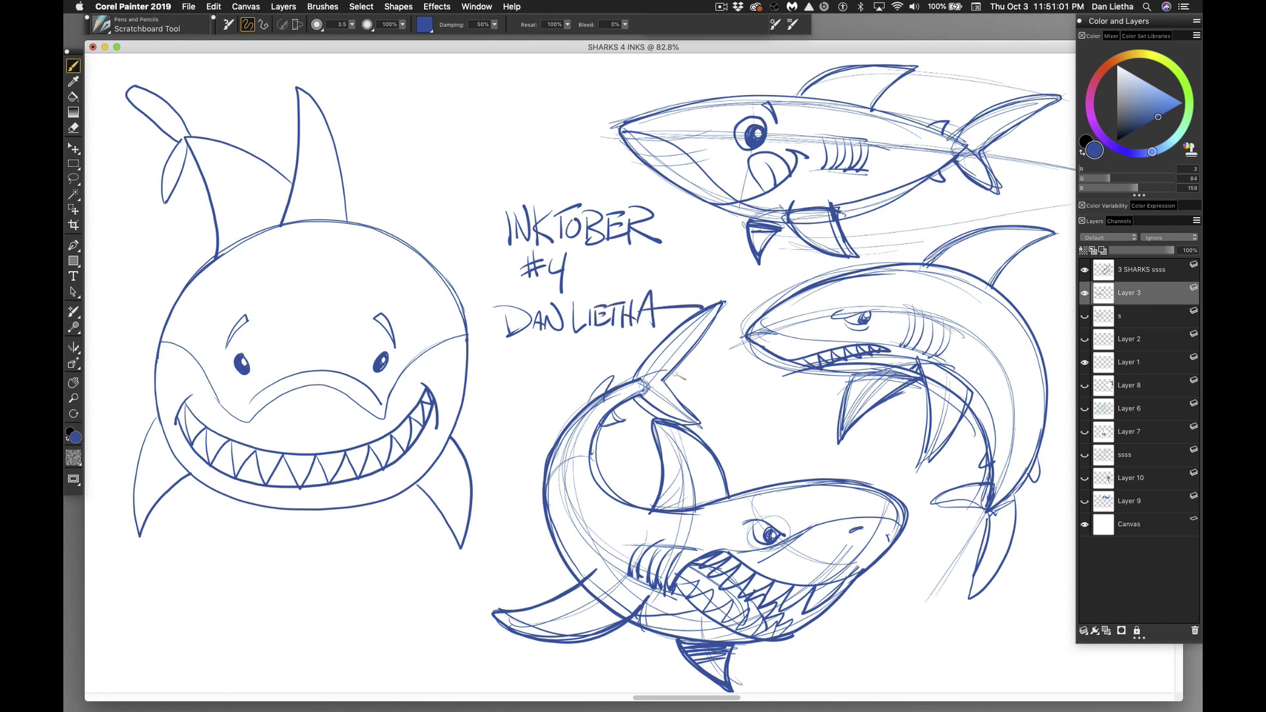